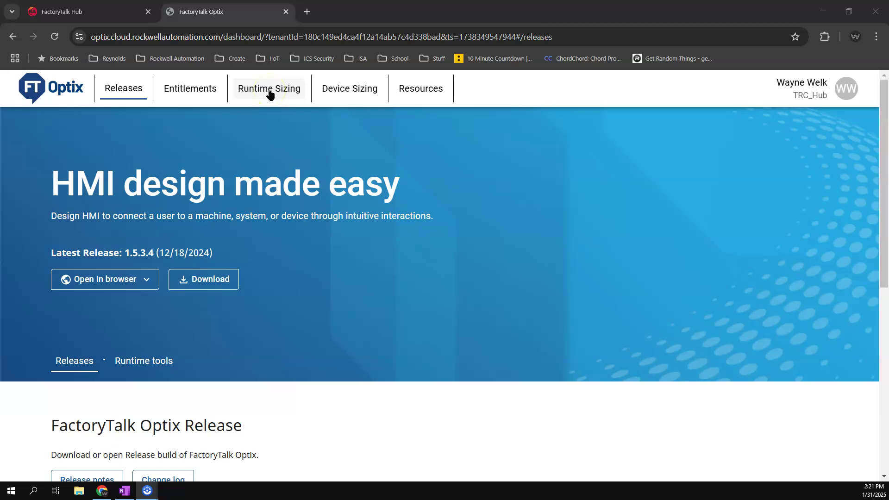
- Sign in to FactoryTalk Hub with the prefilled account e-mail and the saved password
click(98, 12)
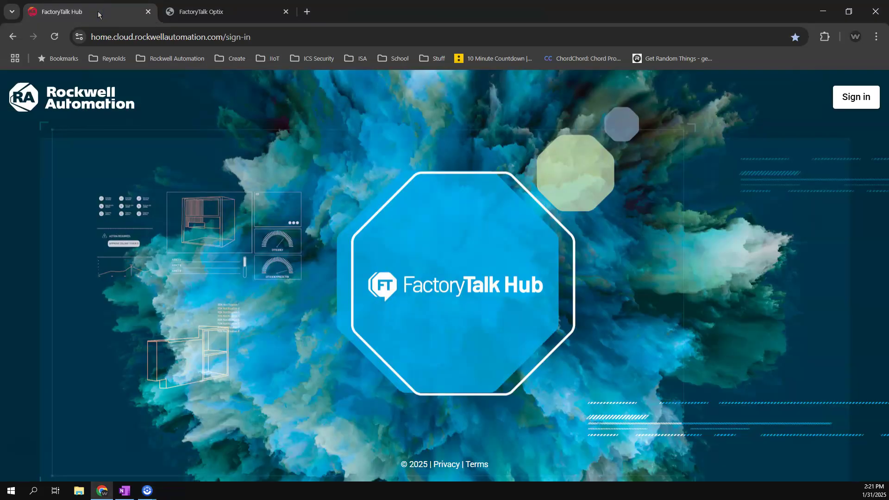
click(847, 101)
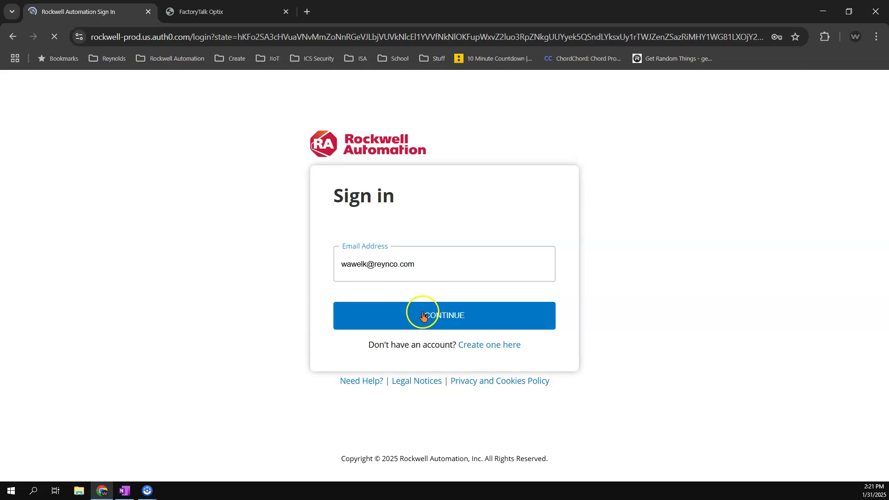
click(427, 314)
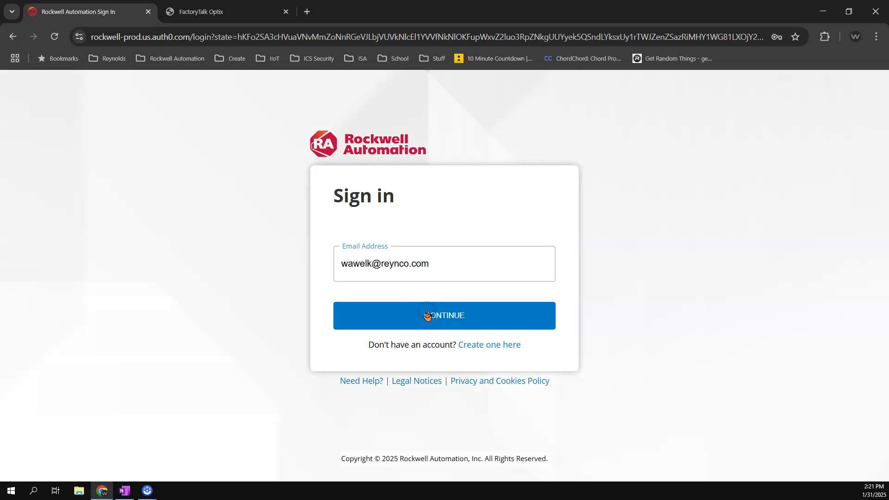
click(387, 251)
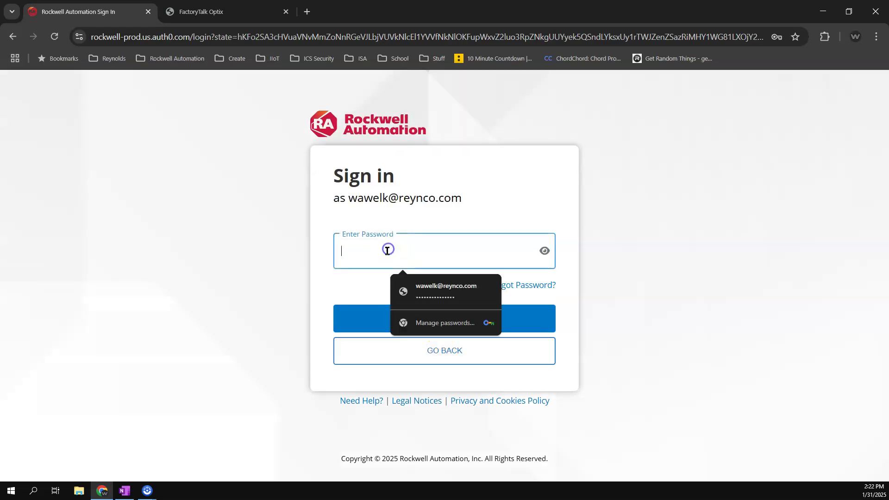
click(430, 291)
click(434, 319)
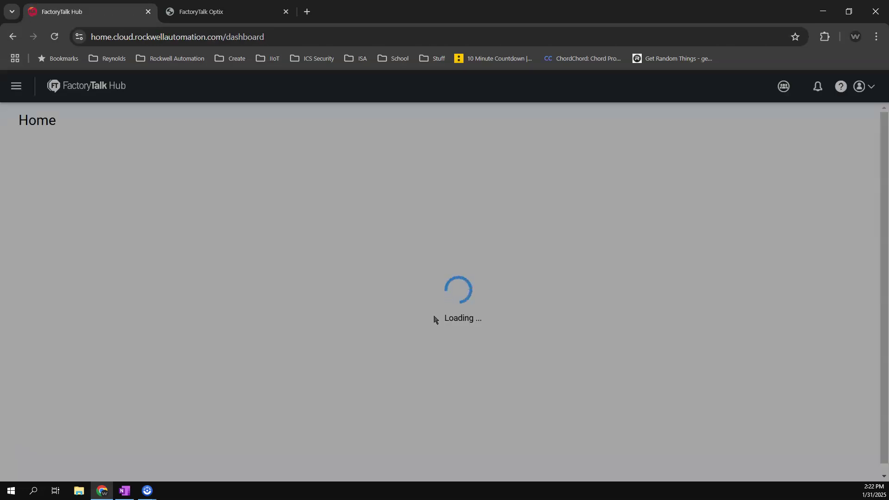
click(491, 255)
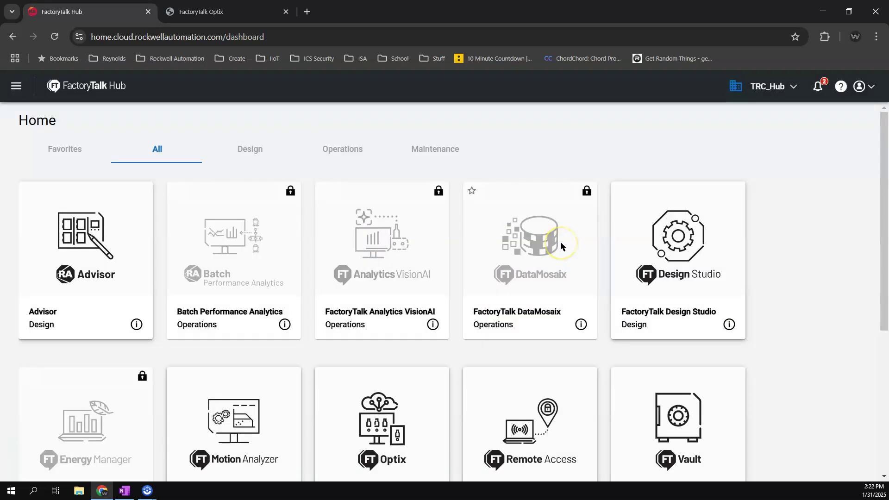
scroll(577, 247, down, 1)
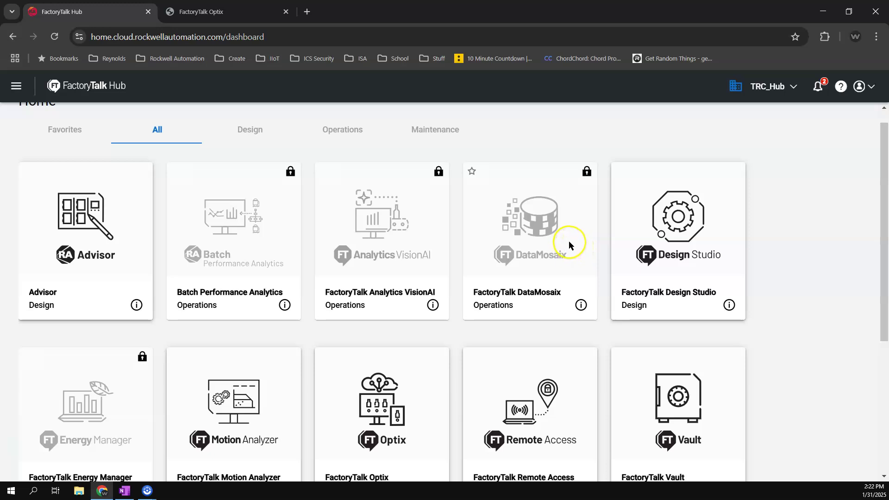
scroll(463, 234, down, 1)
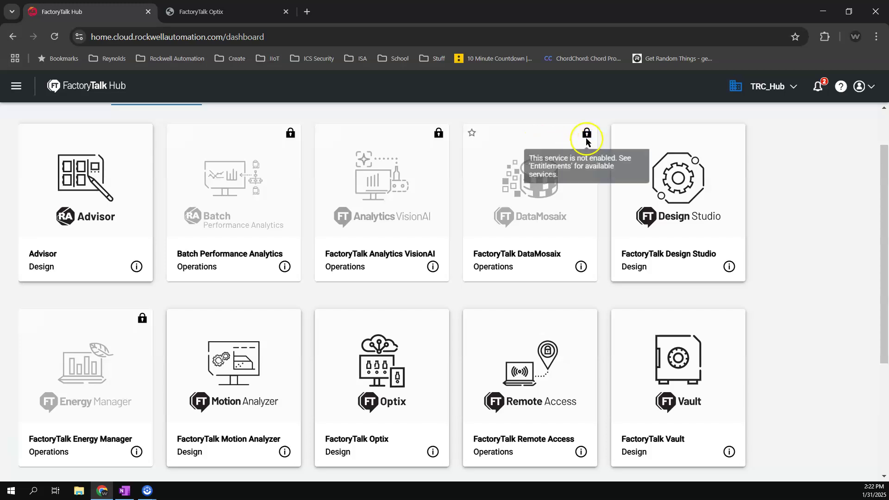
scroll(672, 178, down, 1)
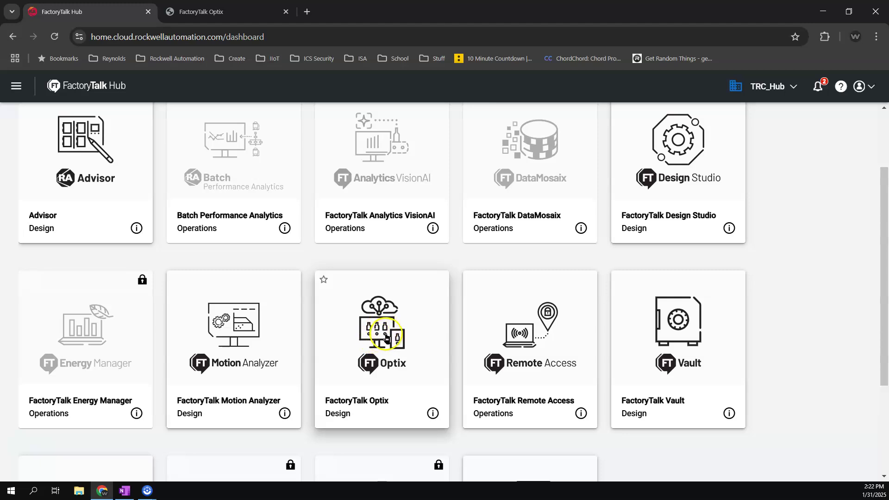
- Go back to the FactoryTalk Optix Releases page offering release 1.5.3.4
click(214, 12)
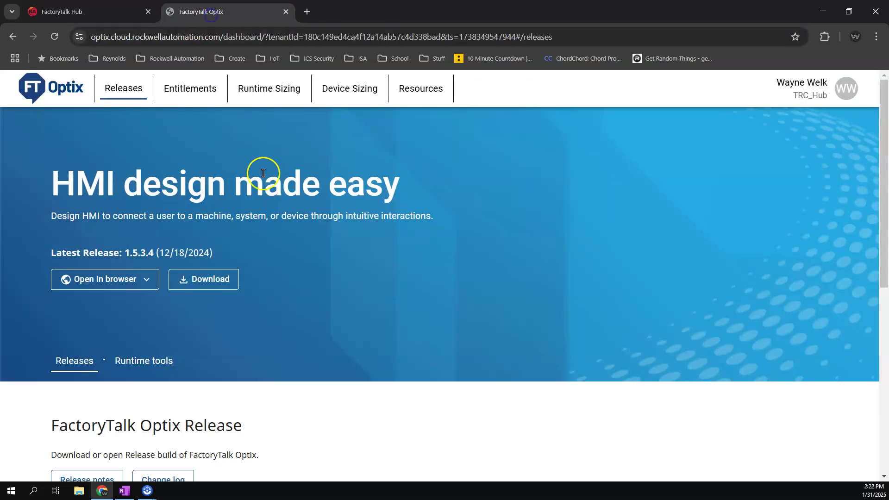
click(98, 286)
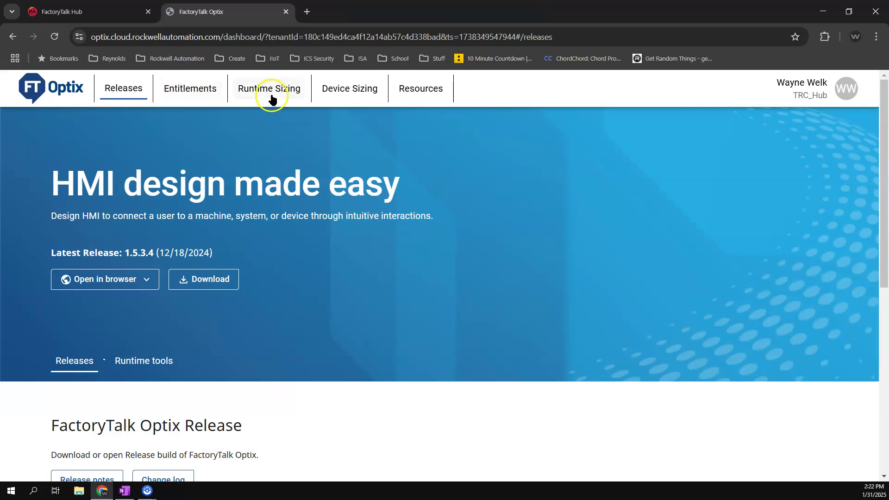
- Open the Device Sizing calculator and read through its Information introduction and disclaimer
click(354, 94)
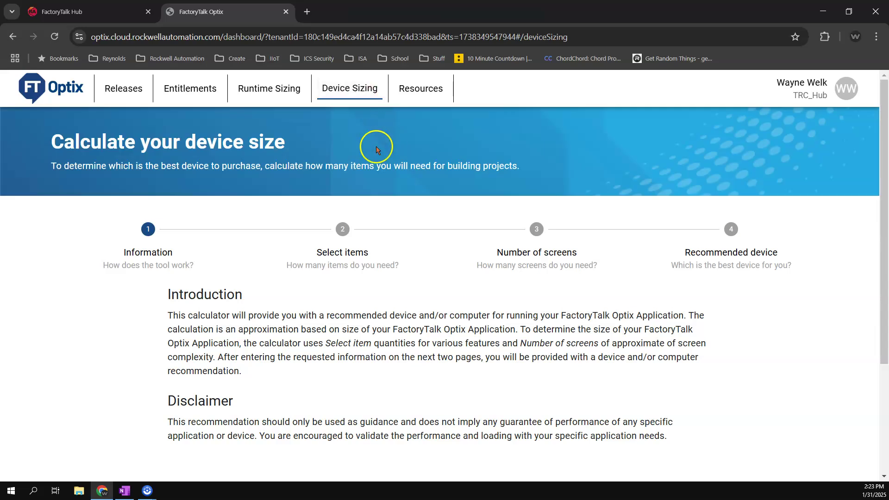
scroll(413, 201, down, 1)
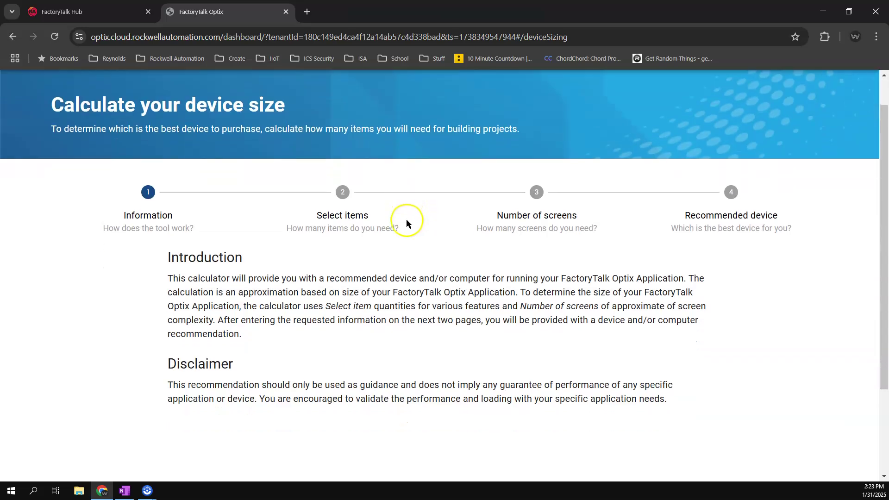
scroll(405, 221, down, 2)
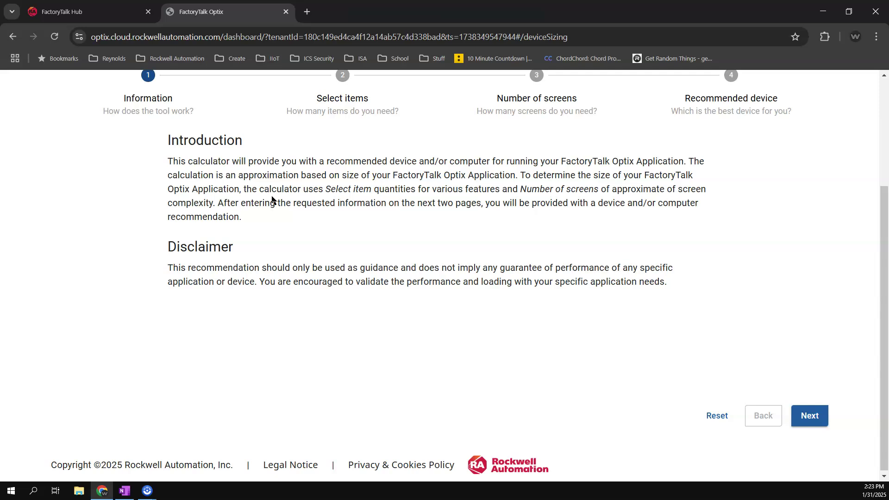
click(297, 208)
scroll(383, 224, up, 1)
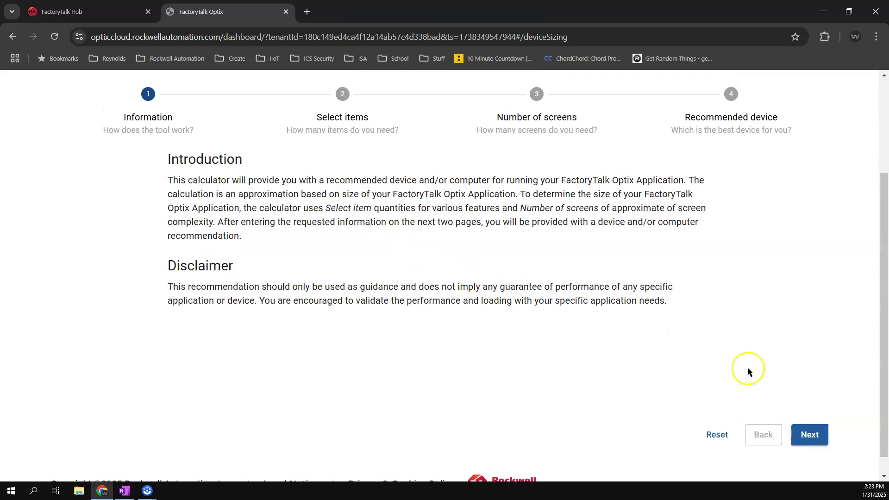
- Advance to the Select items step and scroll through the item list
click(813, 435)
scroll(394, 267, down, 3)
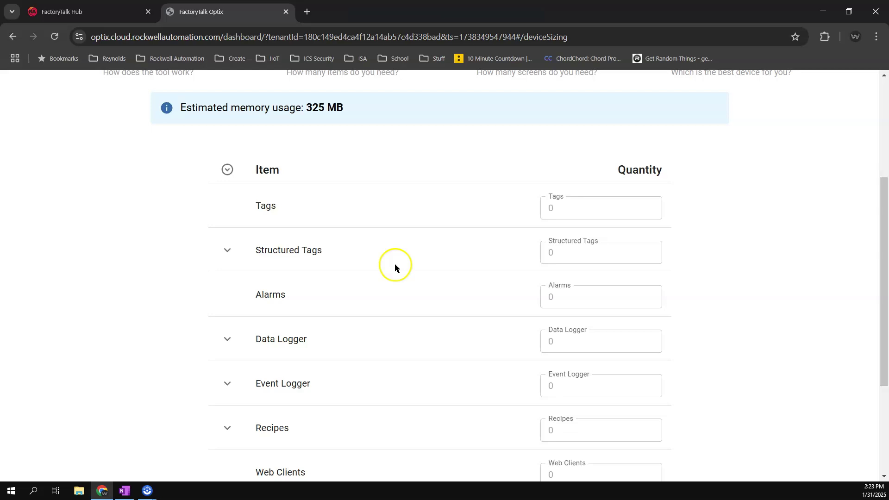
scroll(285, 217, up, 2)
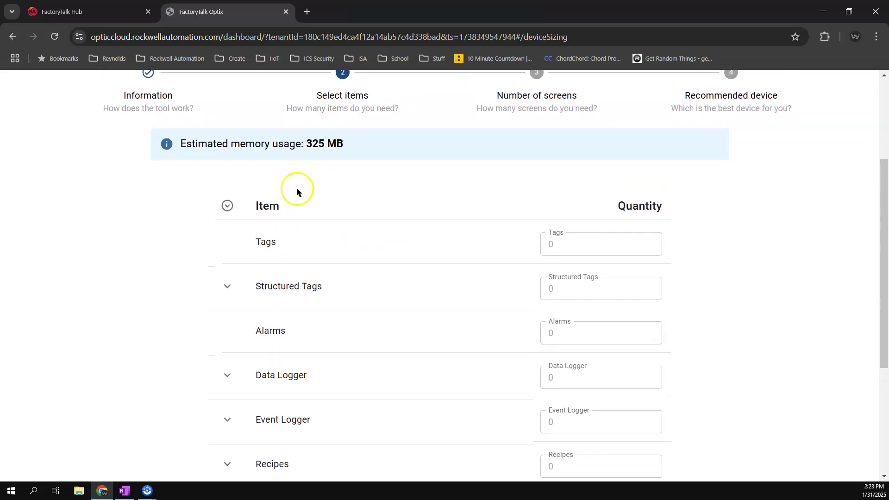
scroll(297, 187, down, 3)
mouse_move(290, 191)
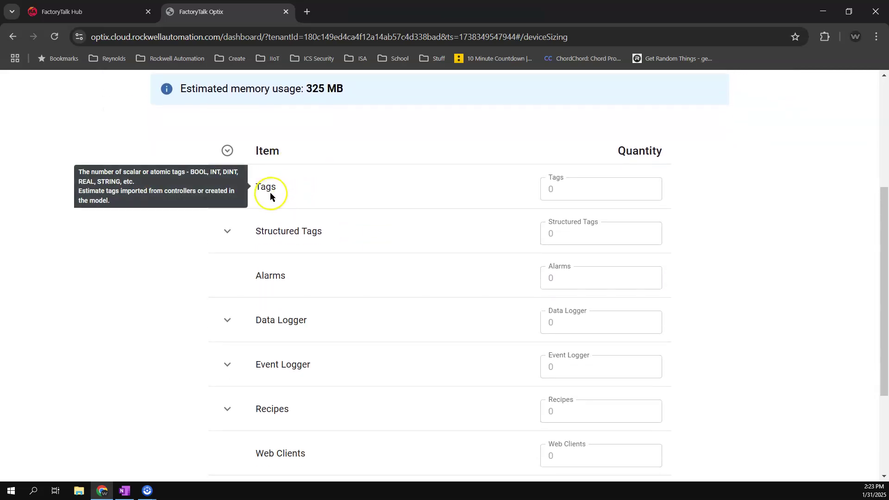
scroll(190, 218, down, 1)
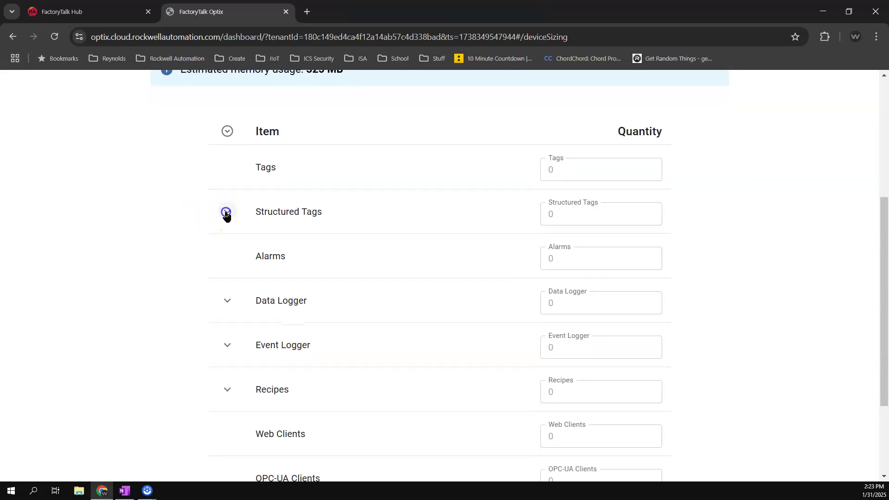
- Expand the Structured Tags, Data Logger and Recipes groups to show their sub-items
click(226, 213)
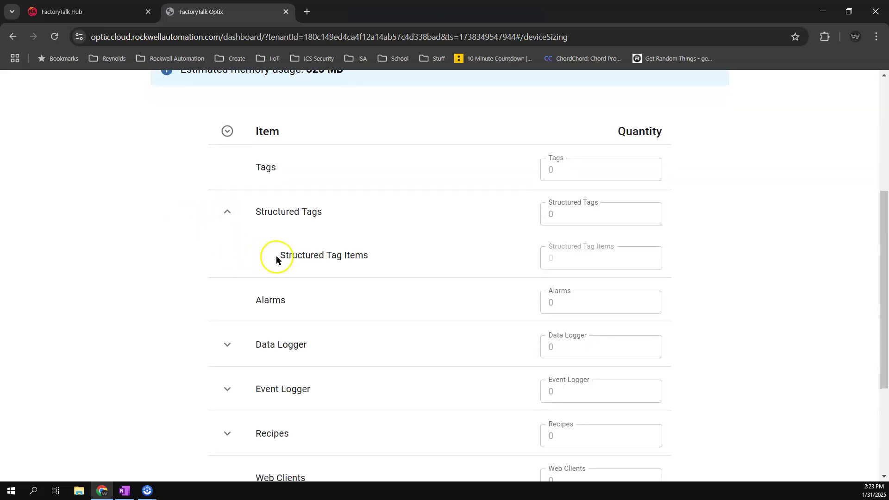
mouse_move(276, 256)
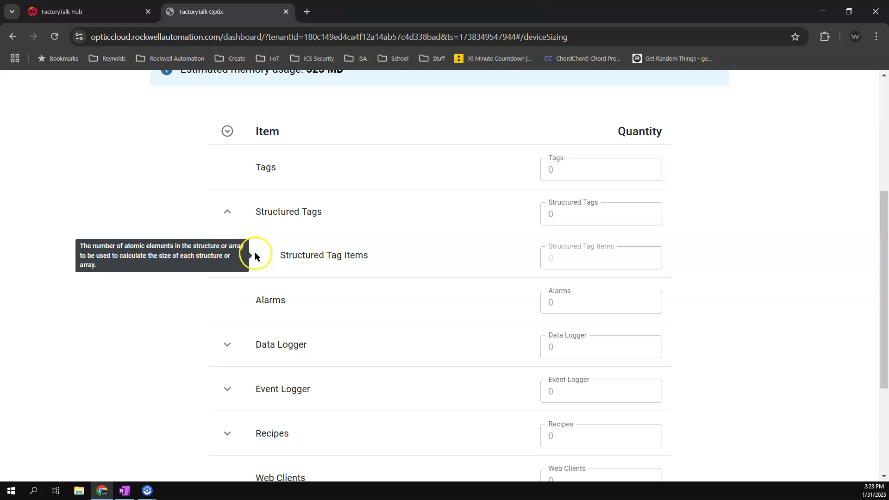
scroll(148, 273, down, 2)
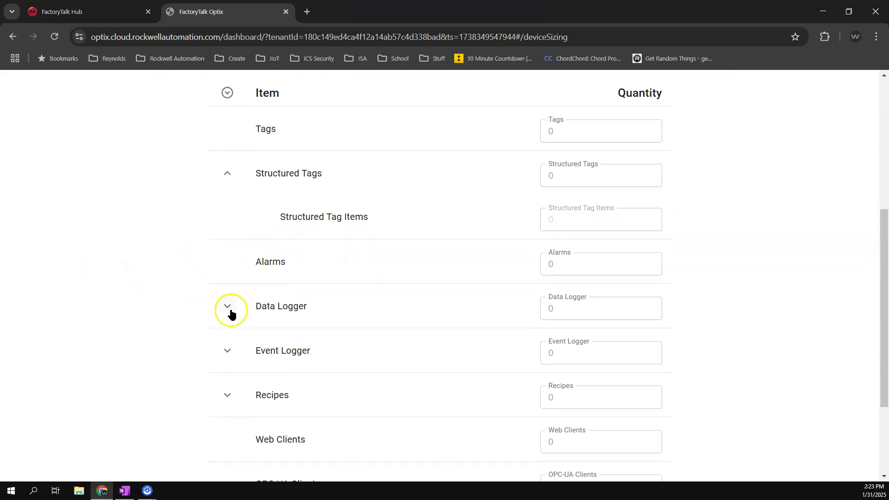
scroll(214, 306, down, 2)
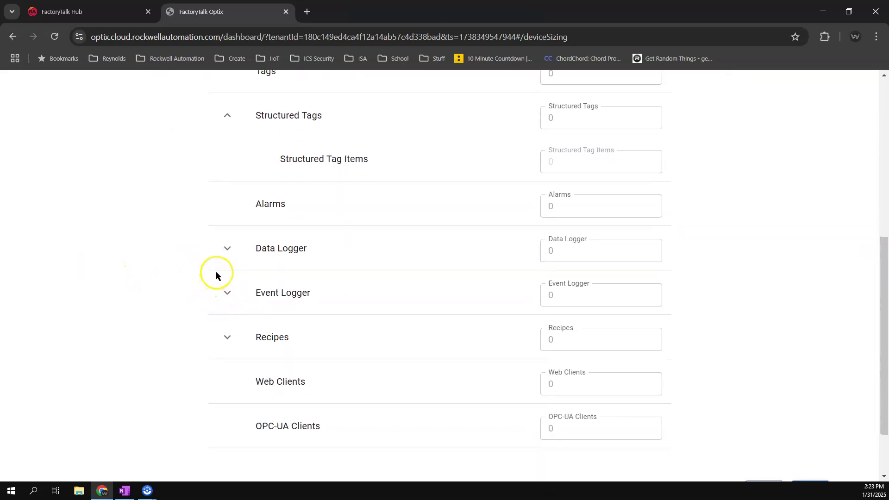
click(227, 250)
mouse_move(300, 295)
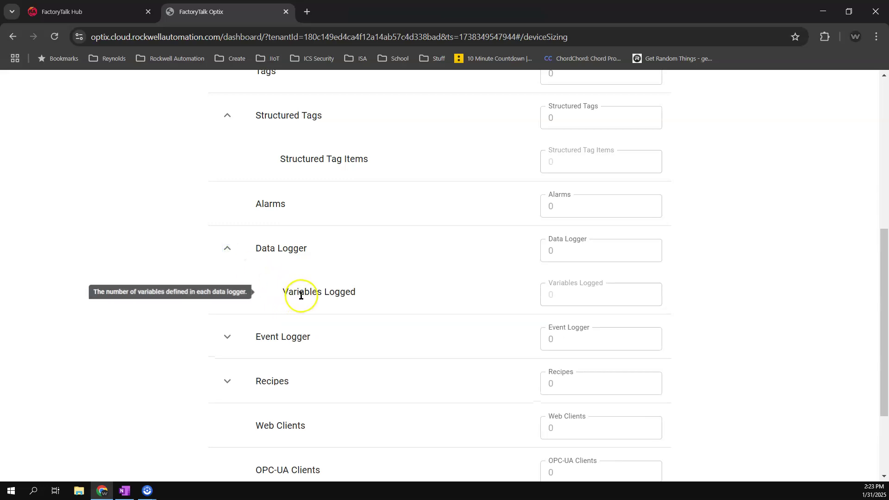
scroll(230, 288, down, 2)
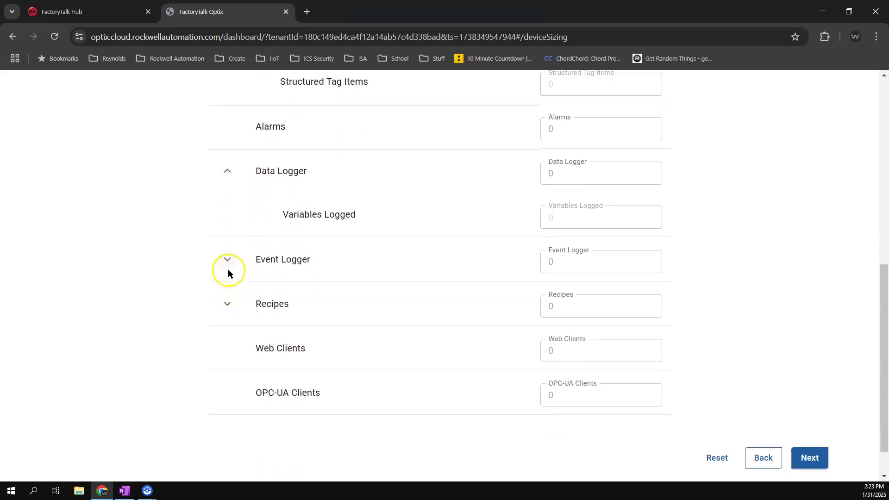
click(227, 303)
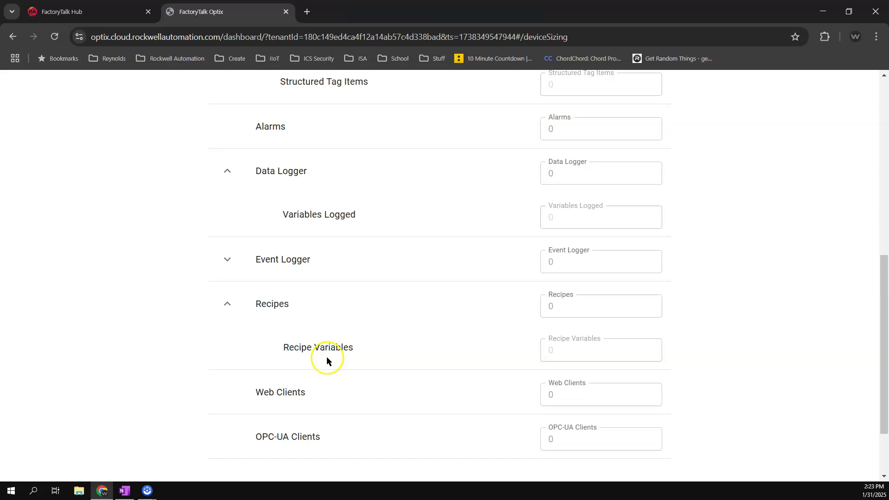
scroll(242, 360, down, 2)
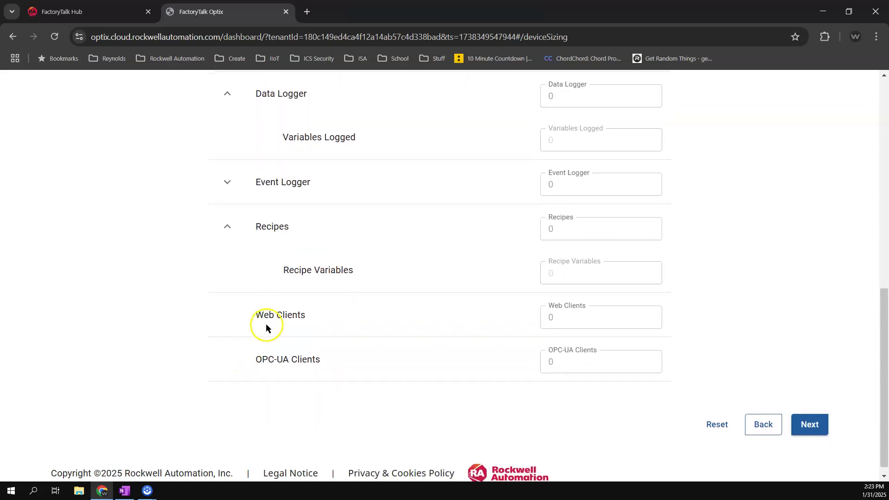
scroll(266, 323, up, 6)
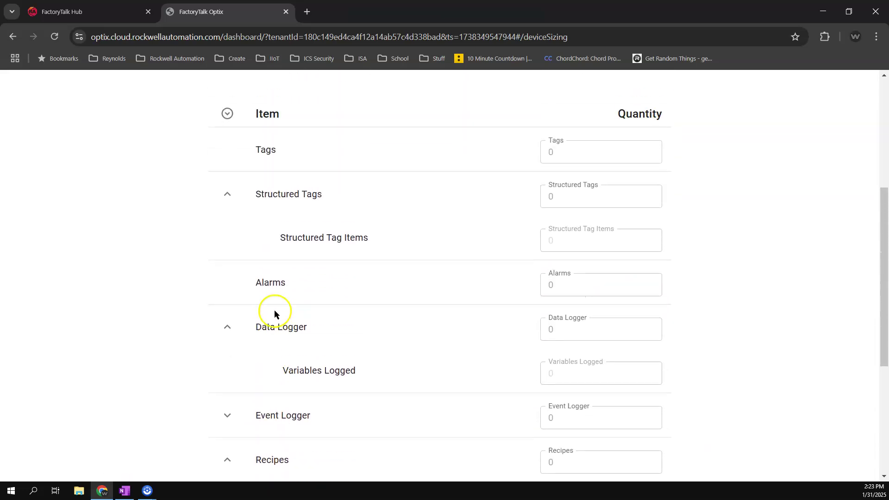
- Enter 500 tags, 50 structured tags and 10 structured tag items
click(570, 207)
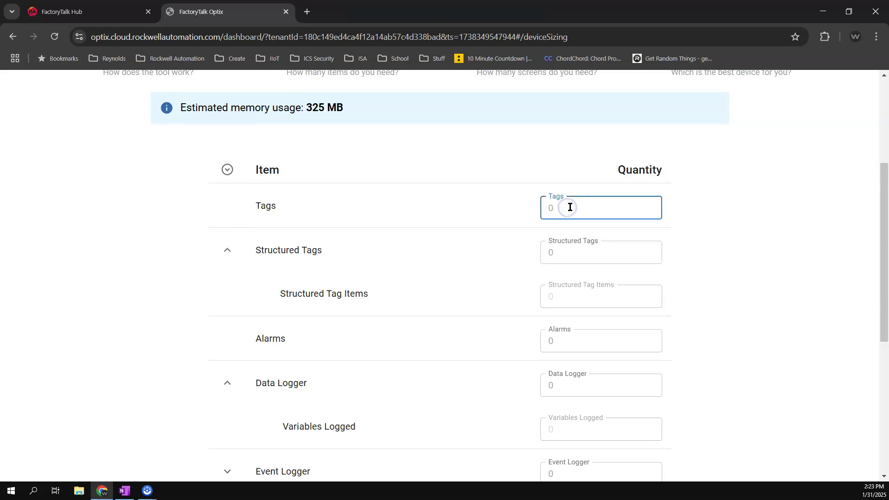
text(500)
click(559, 254)
text(5)
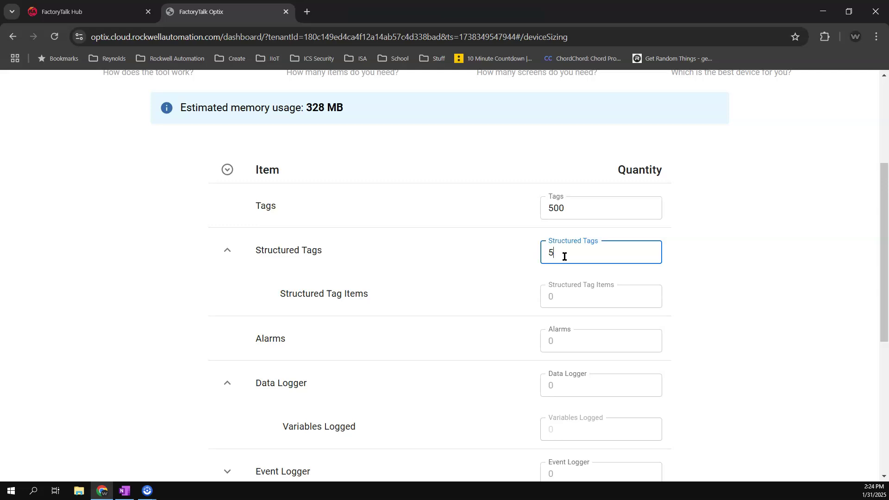
text(0)
click(565, 289)
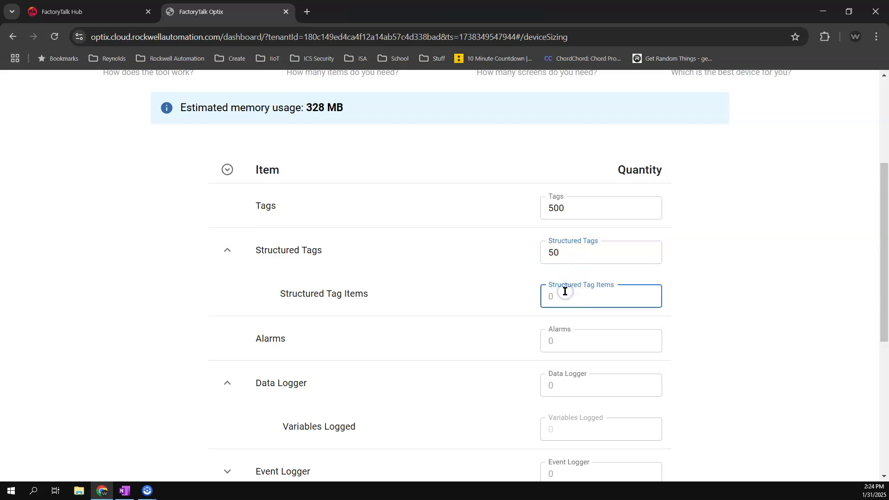
text(10)
scroll(572, 290, down, 2)
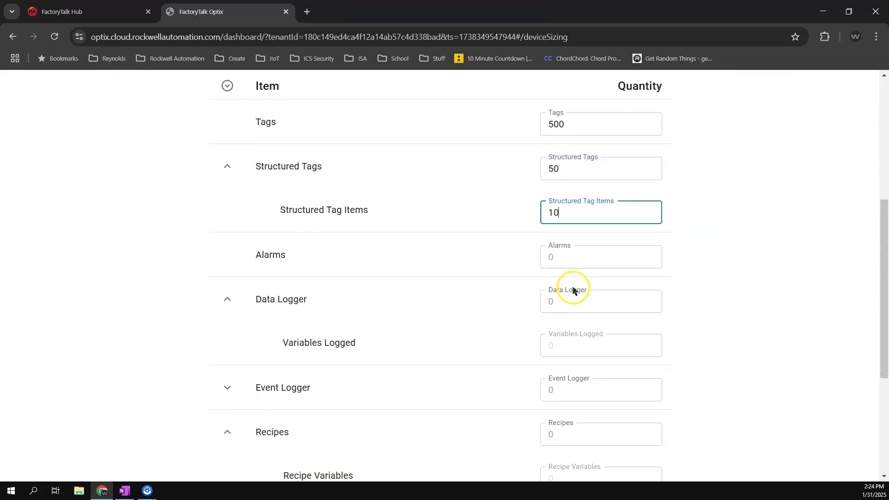
scroll(355, 258, down, 2)
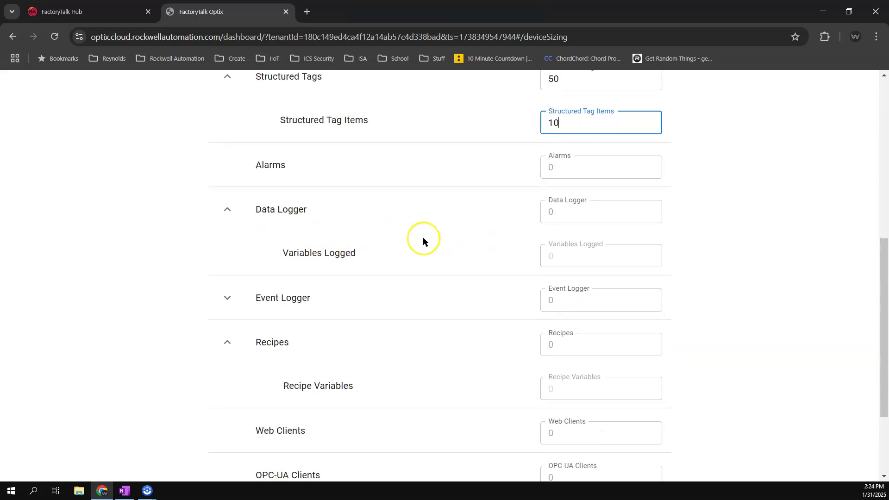
click(564, 257)
- Enter 100 data loggers, 5 web clients and 1 OPC-UA client, then go to screens
click(559, 210)
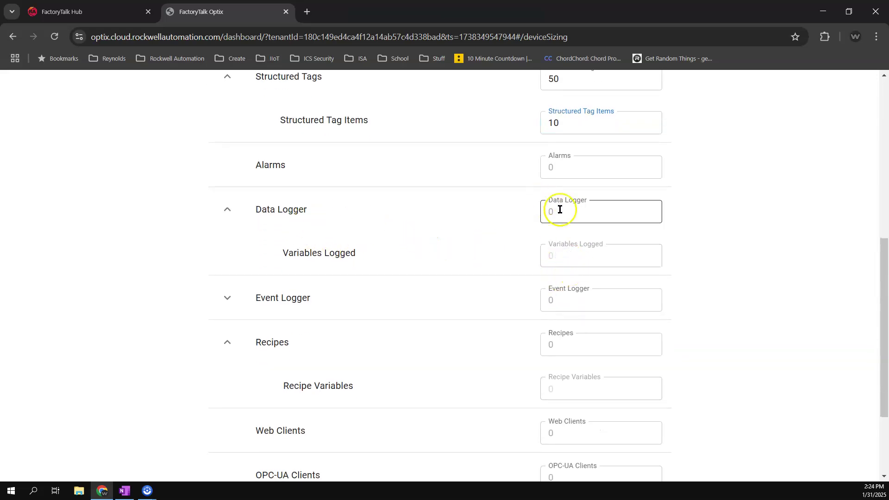
text(100)
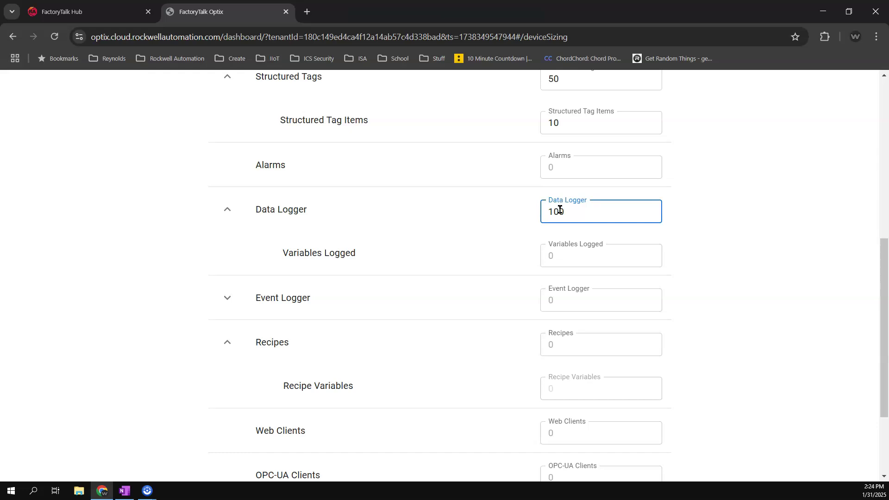
scroll(545, 294, down, 3)
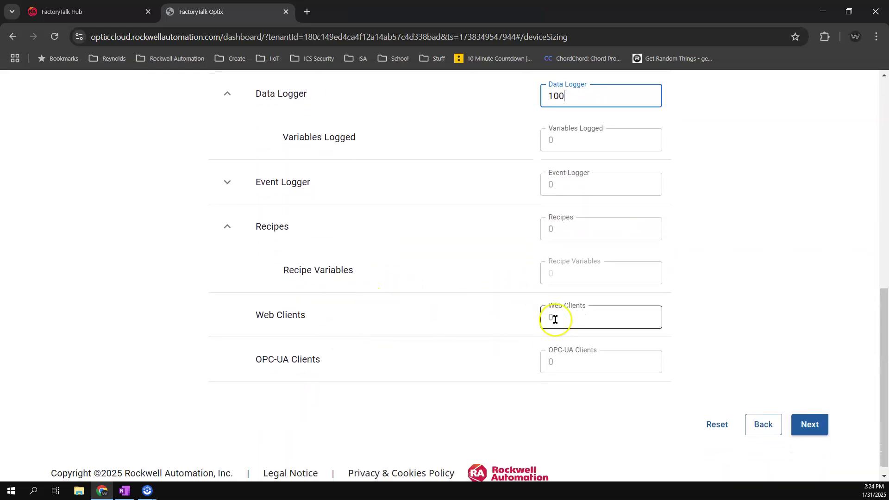
click(555, 320)
text(5)
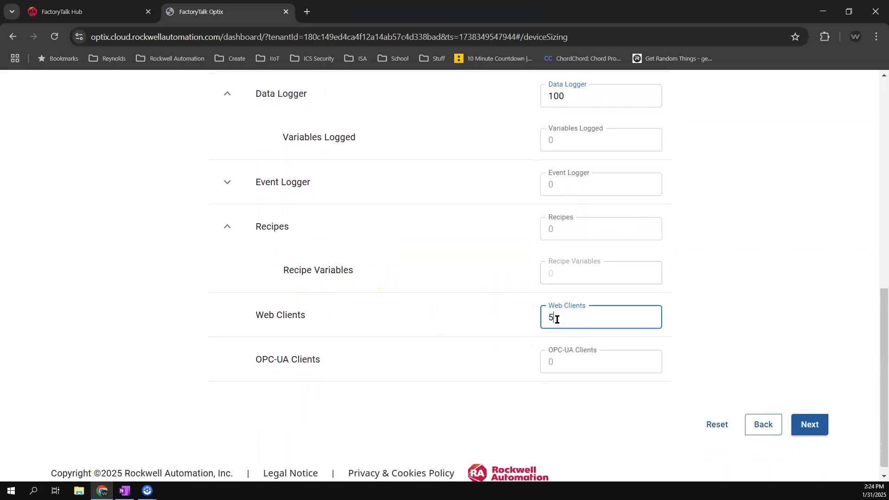
scroll(559, 319, down, 1)
click(560, 354)
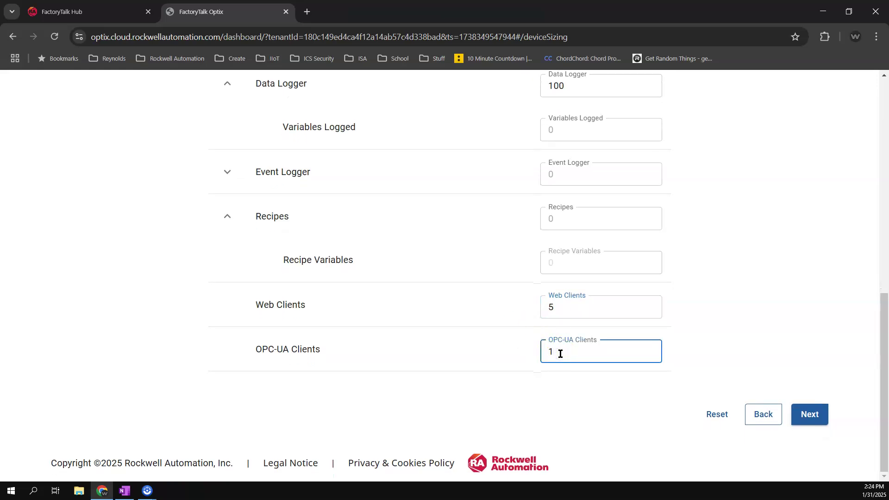
click(541, 352)
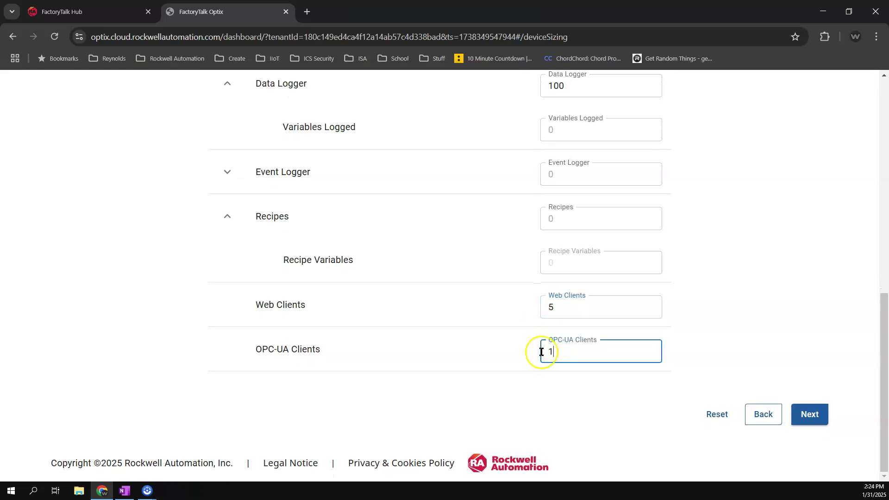
click(810, 414)
- Plan 10 screens each at low, medium and high density
click(760, 382)
scroll(751, 373, up, 3)
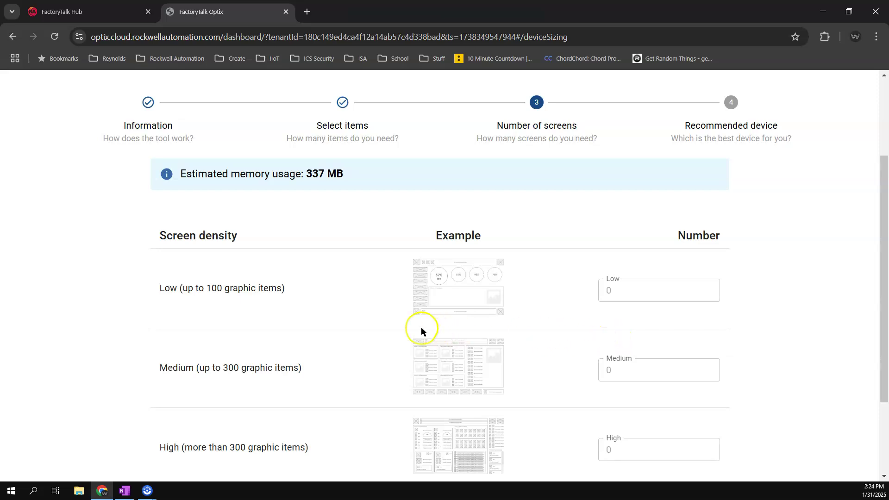
scroll(420, 329, down, 1)
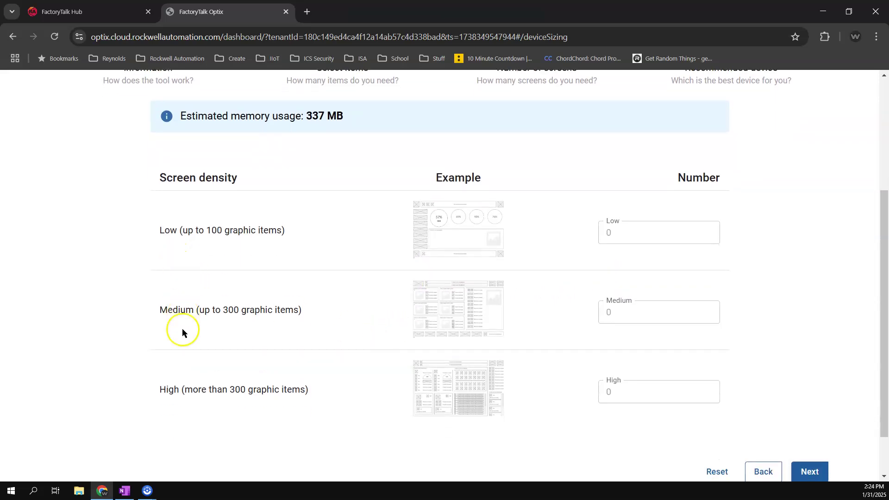
mouse_move(177, 389)
click(618, 233)
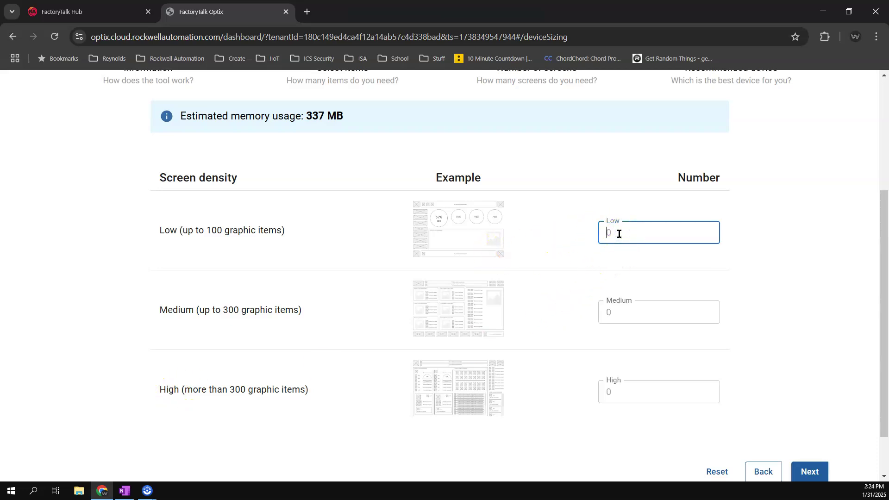
text(10)
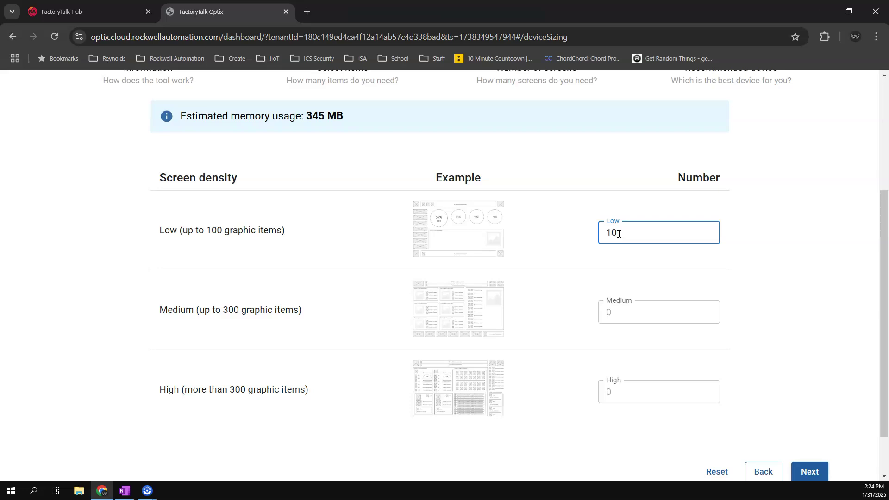
click(617, 313)
text(10)
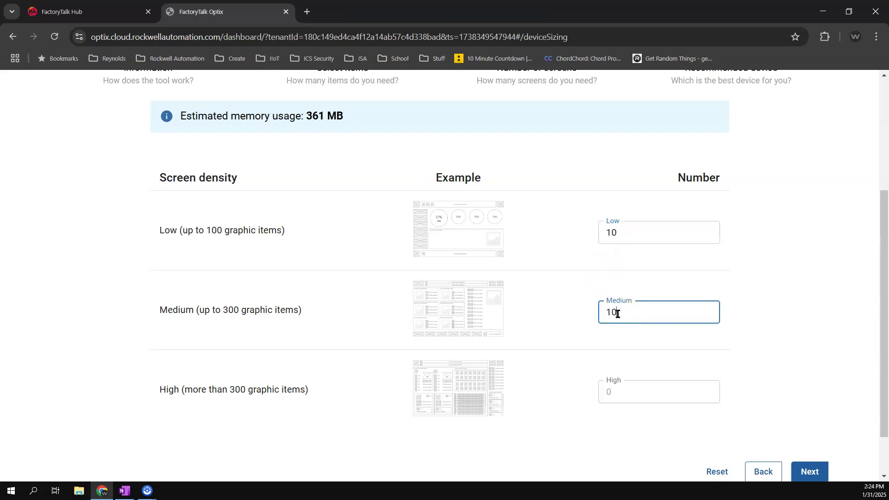
click(611, 393)
text(10)
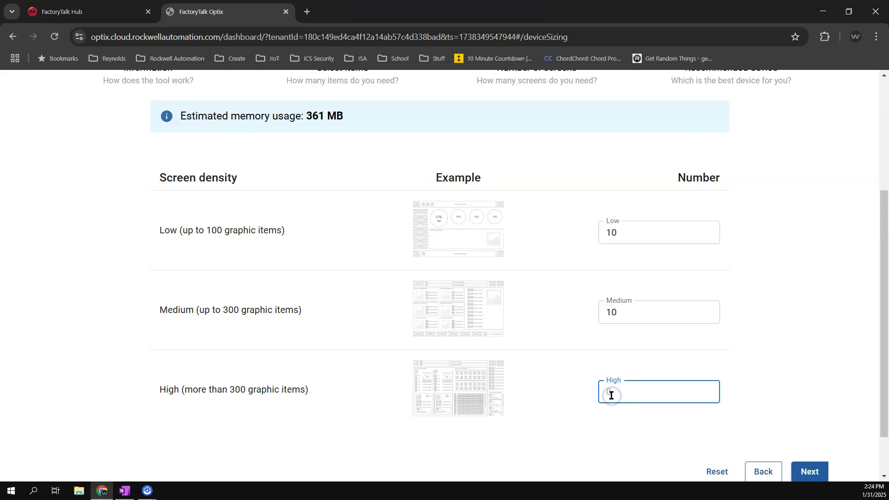
click(765, 368)
scroll(767, 368, down, 1)
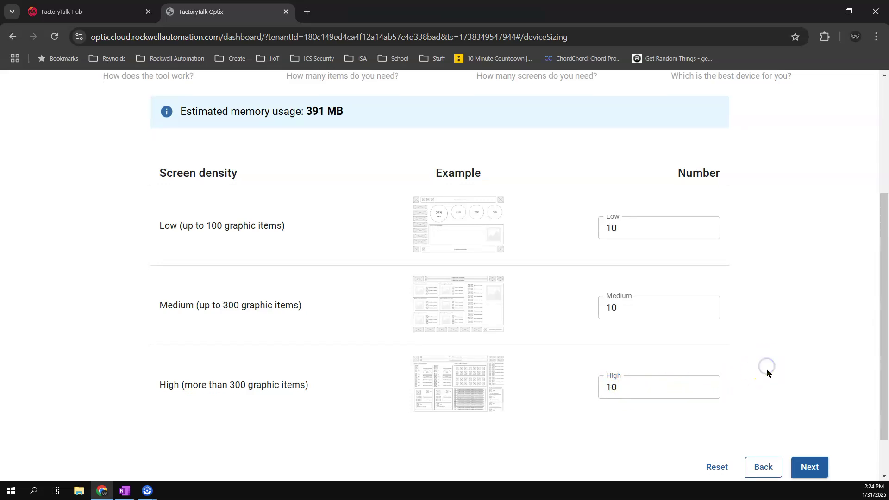
- Calculate and review the OptixPanel Compact (1 GB) recommendation: 791 MB memory, 83 s startup
click(810, 417)
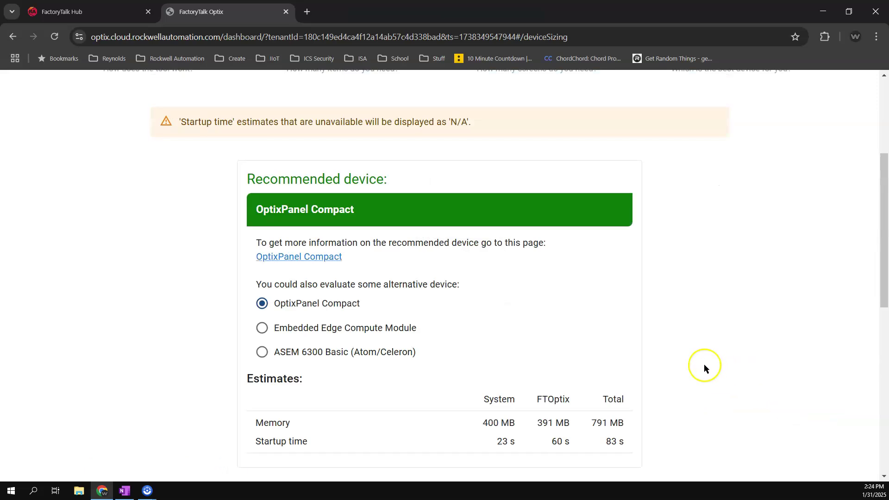
scroll(637, 340, up, 1)
scroll(637, 339, down, 2)
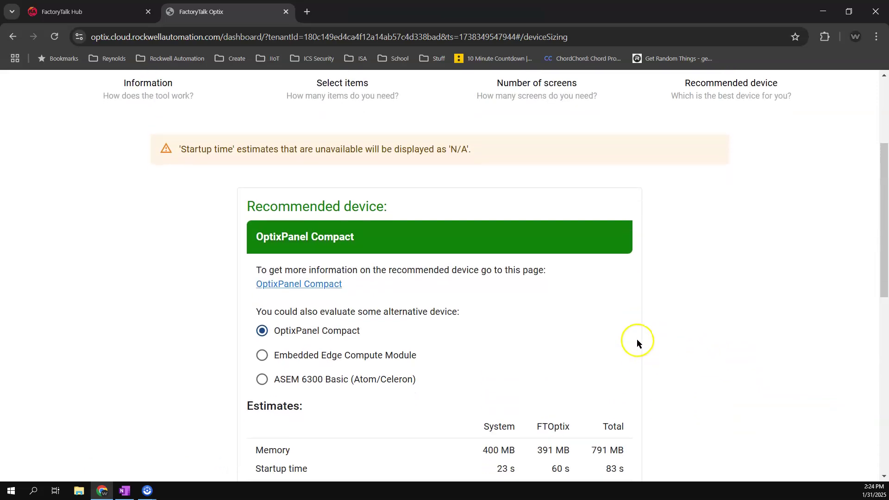
scroll(621, 338, down, 2)
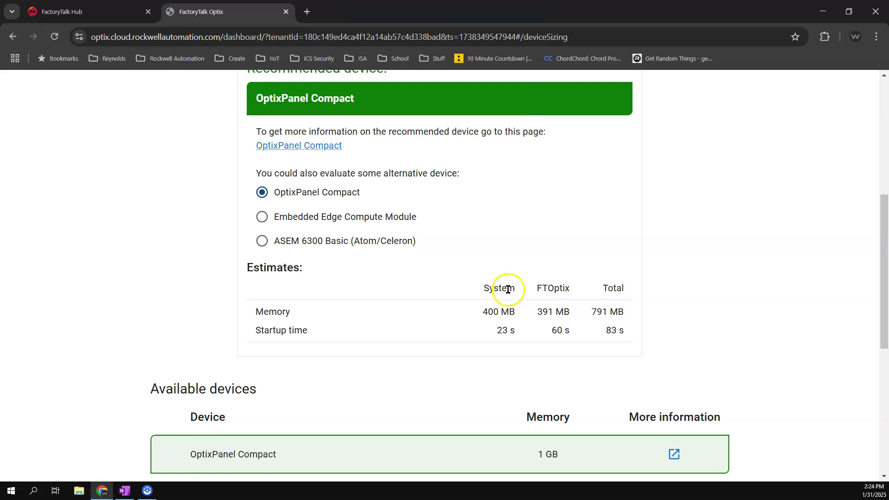
scroll(417, 257, up, 1)
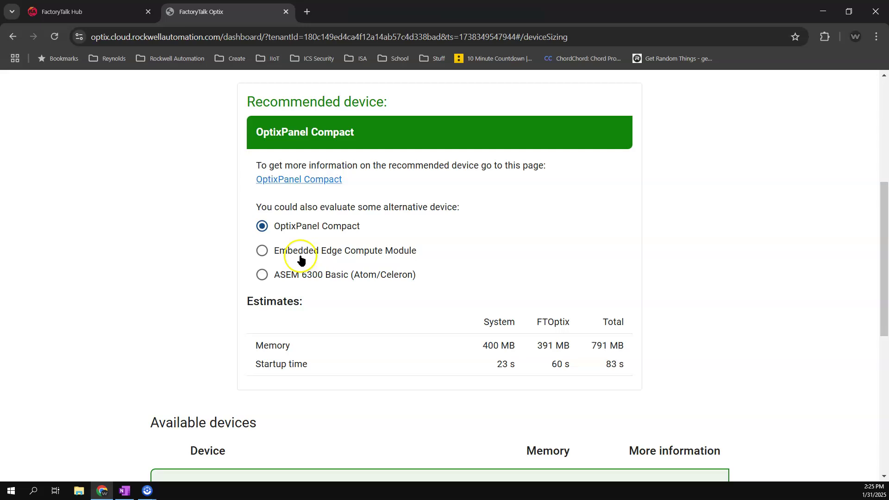
scroll(299, 257, down, 1)
scroll(416, 311, down, 2)
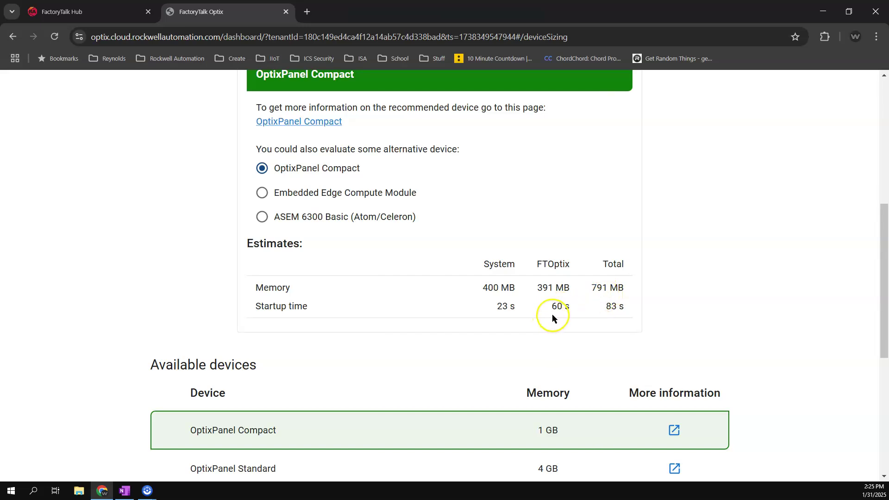
- Evaluate Embedded Edge Compute Module, then ASEM 6300 Basic (Atom/Celeron): 1391 MB, 47 s system startup
click(262, 194)
scroll(441, 269, down, 1)
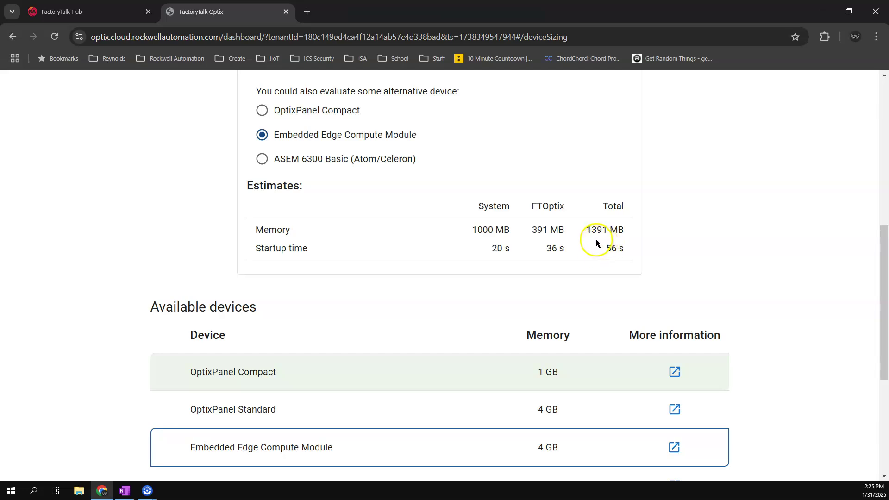
scroll(303, 193, up, 1)
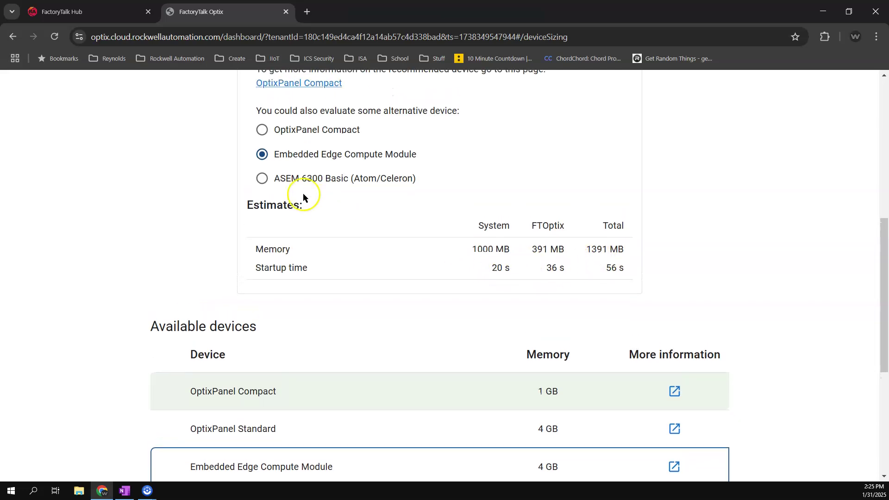
click(262, 179)
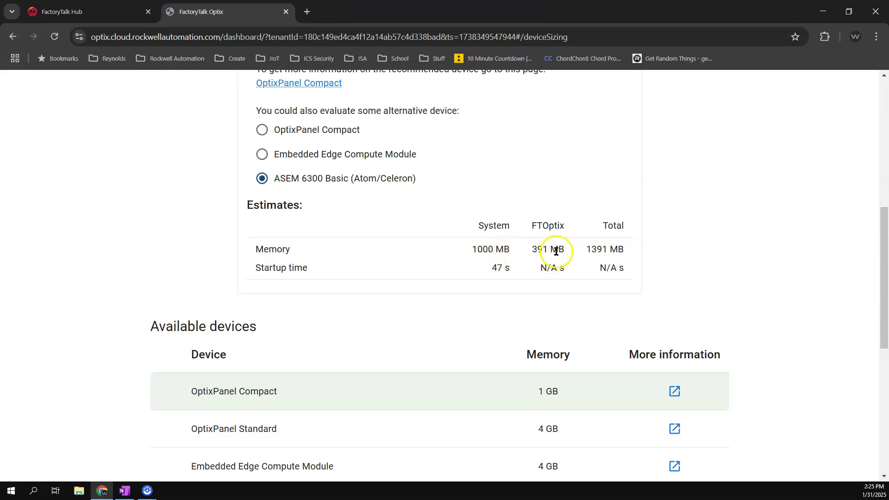
scroll(559, 243, down, 2)
scroll(559, 244, down, 3)
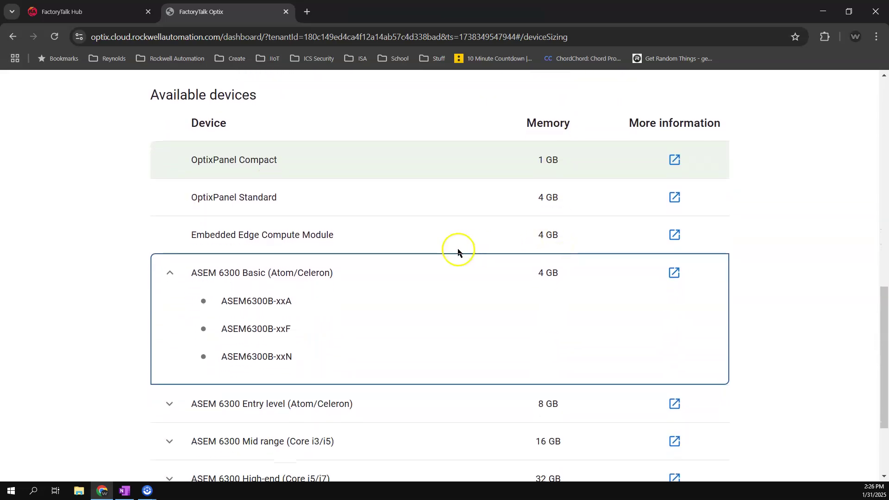
scroll(324, 204, up, 1)
scroll(239, 186, down, 3)
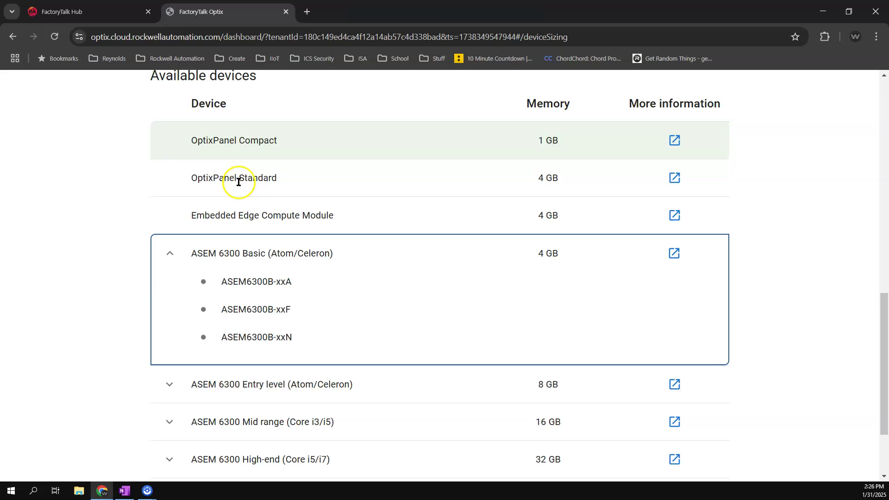
scroll(238, 182, up, 3)
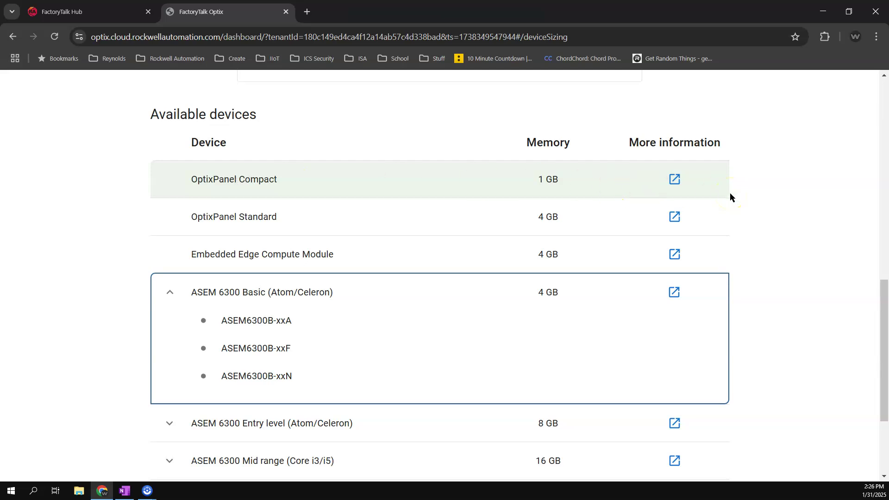
scroll(730, 193, down, 3)
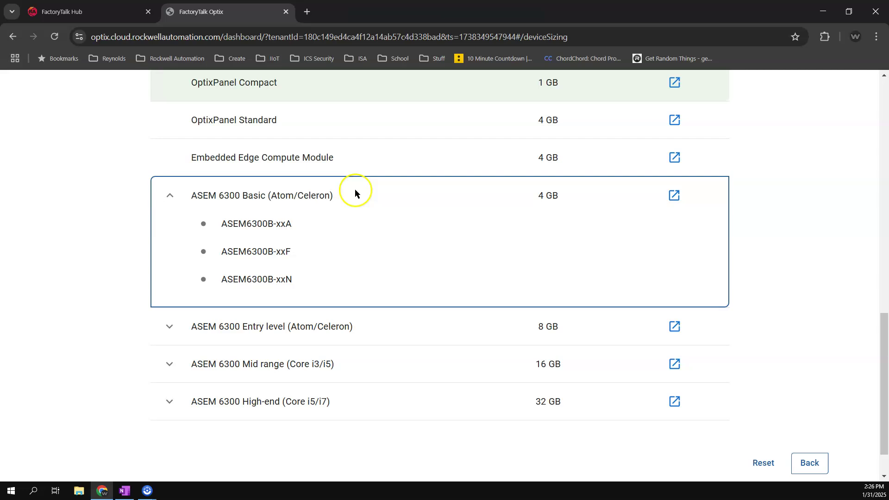
scroll(324, 185, up, 1)
scroll(324, 185, down, 3)
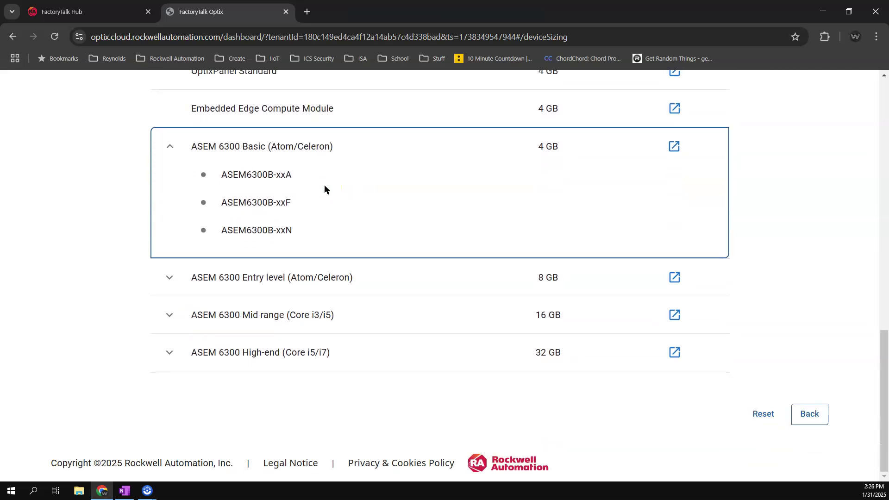
scroll(324, 184, up, 8)
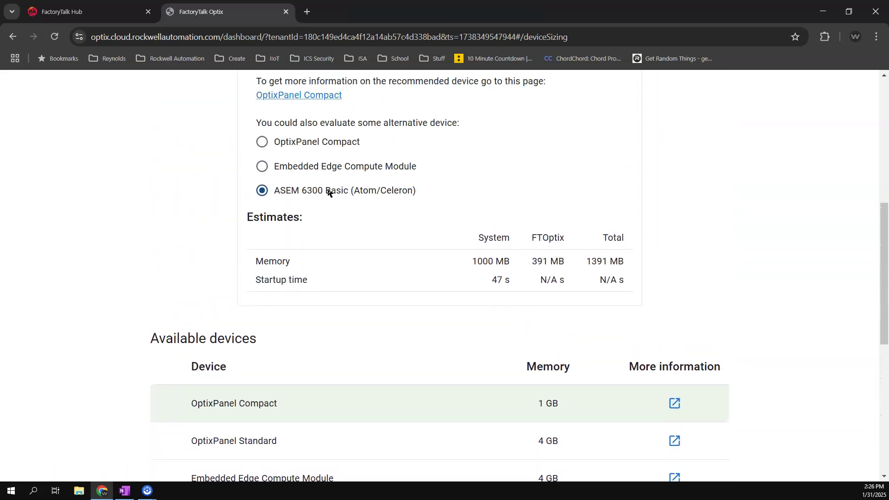
scroll(328, 191, up, 8)
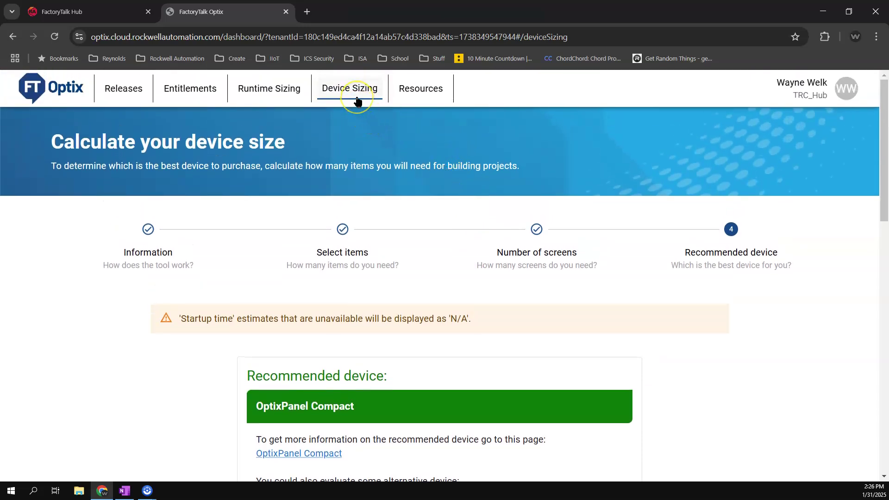
click(354, 100)
click(280, 99)
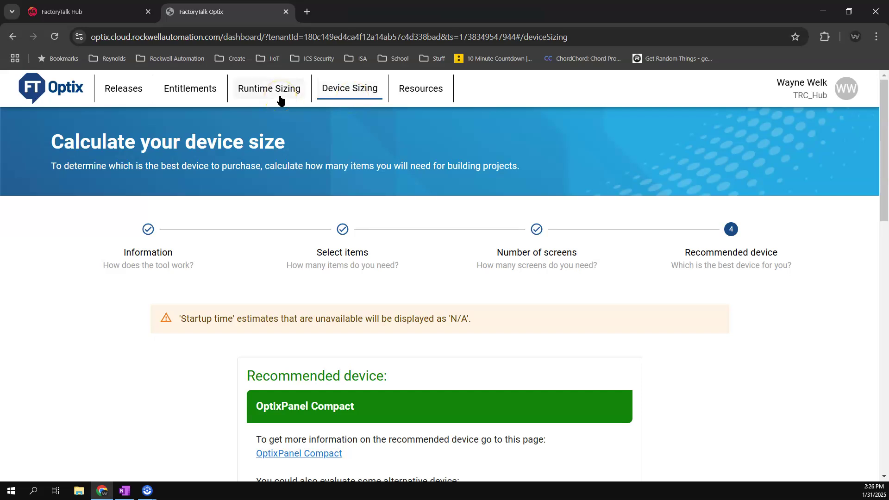